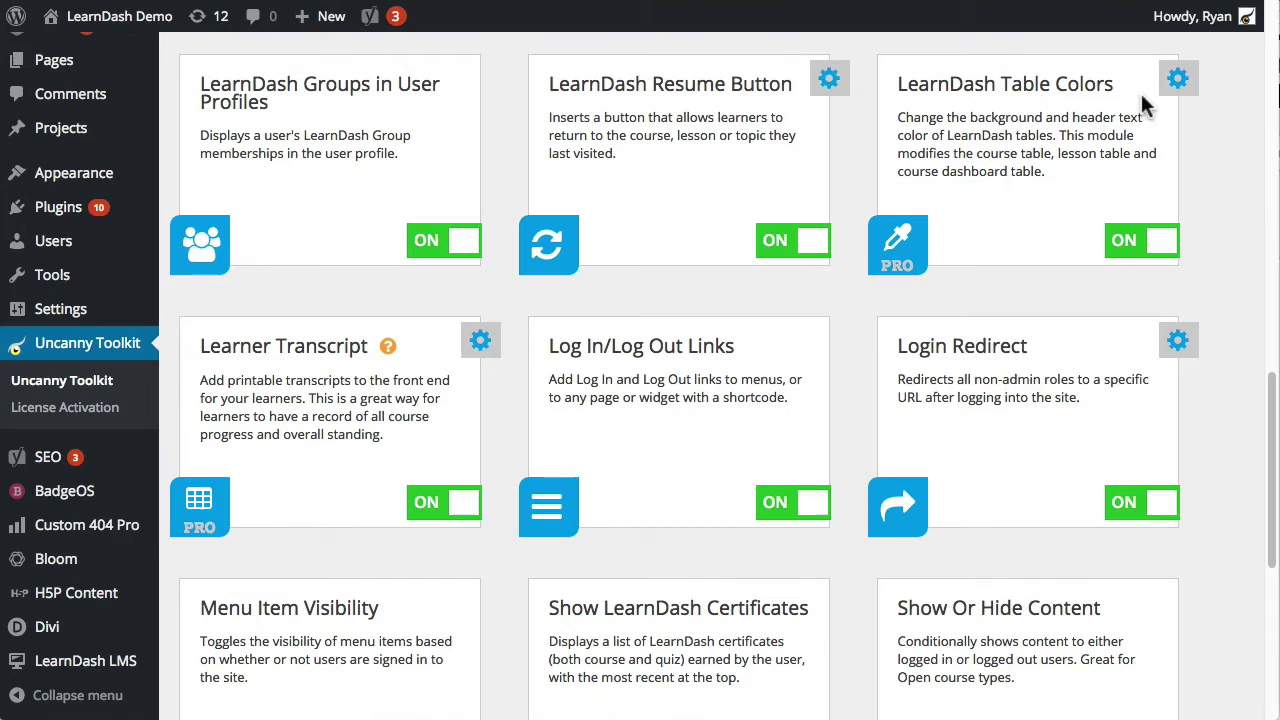
# Open the LearnDash Table Colors module settings from the gear icon on its card.
pyautogui.click(918, 90)
pyautogui.moveTo(899, 82); pyautogui.dragTo(1114, 98)
pyautogui.click(1050, 152)
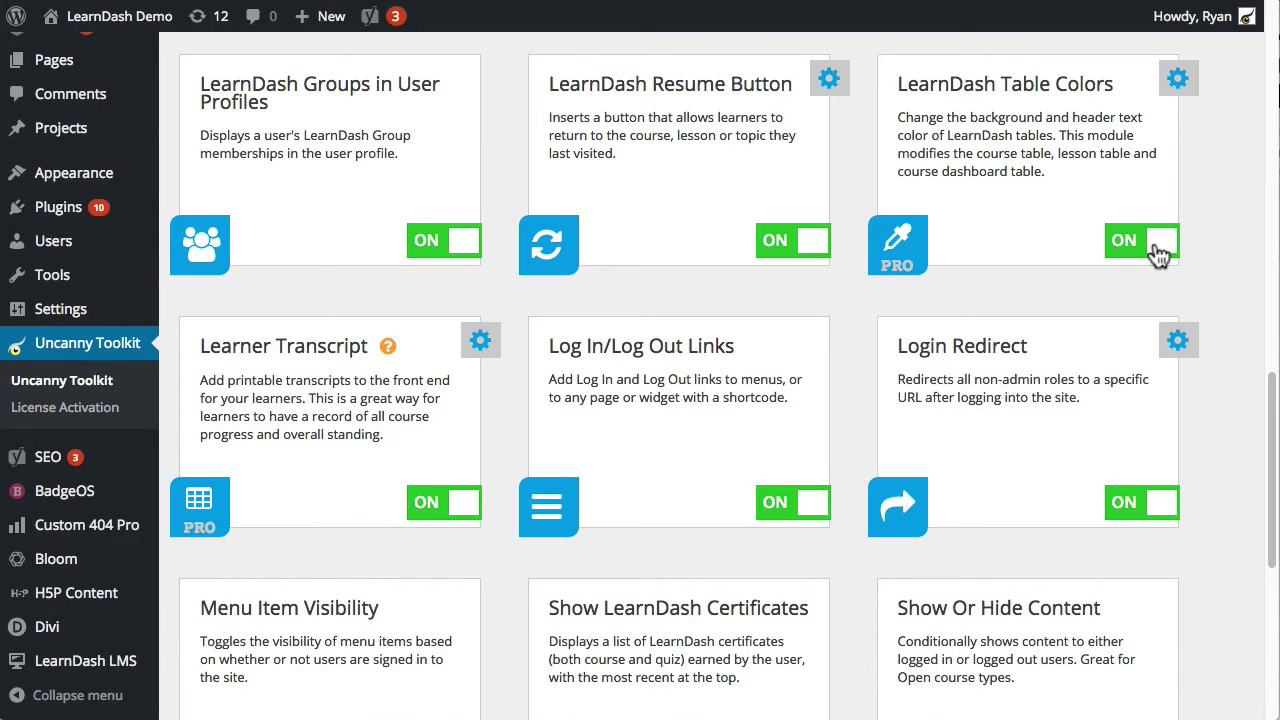
pyautogui.click(1177, 80)
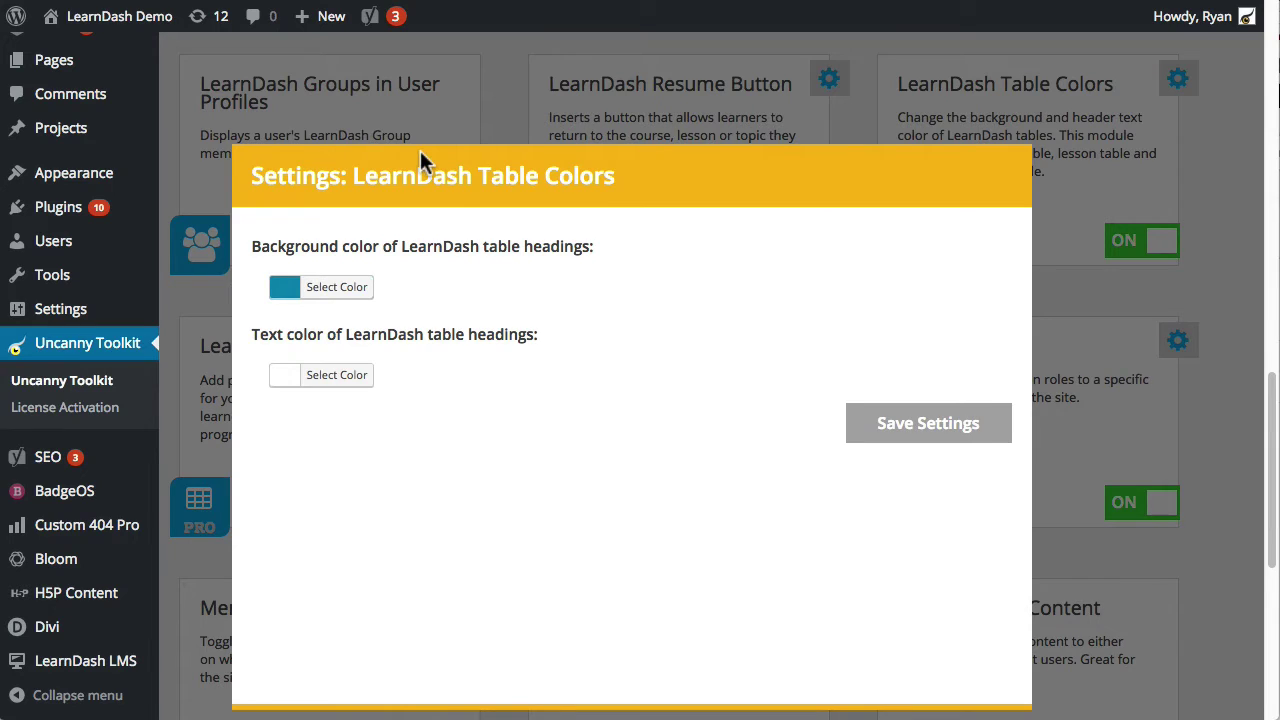
# Set the table heading background colour to bright green #24c607.
pyautogui.click(287, 292)
pyautogui.moveTo(388, 382); pyautogui.dragTo(340, 364)
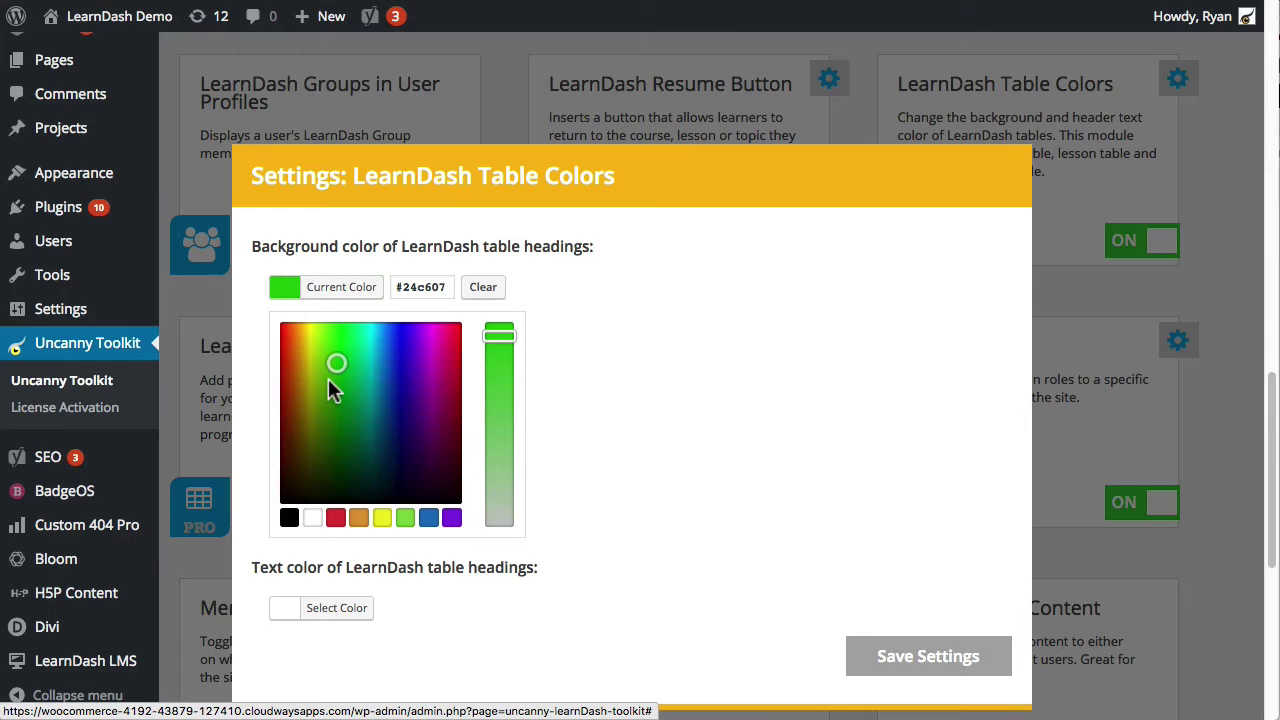
pyautogui.moveTo(436, 287); pyautogui.dragTo(398, 287)
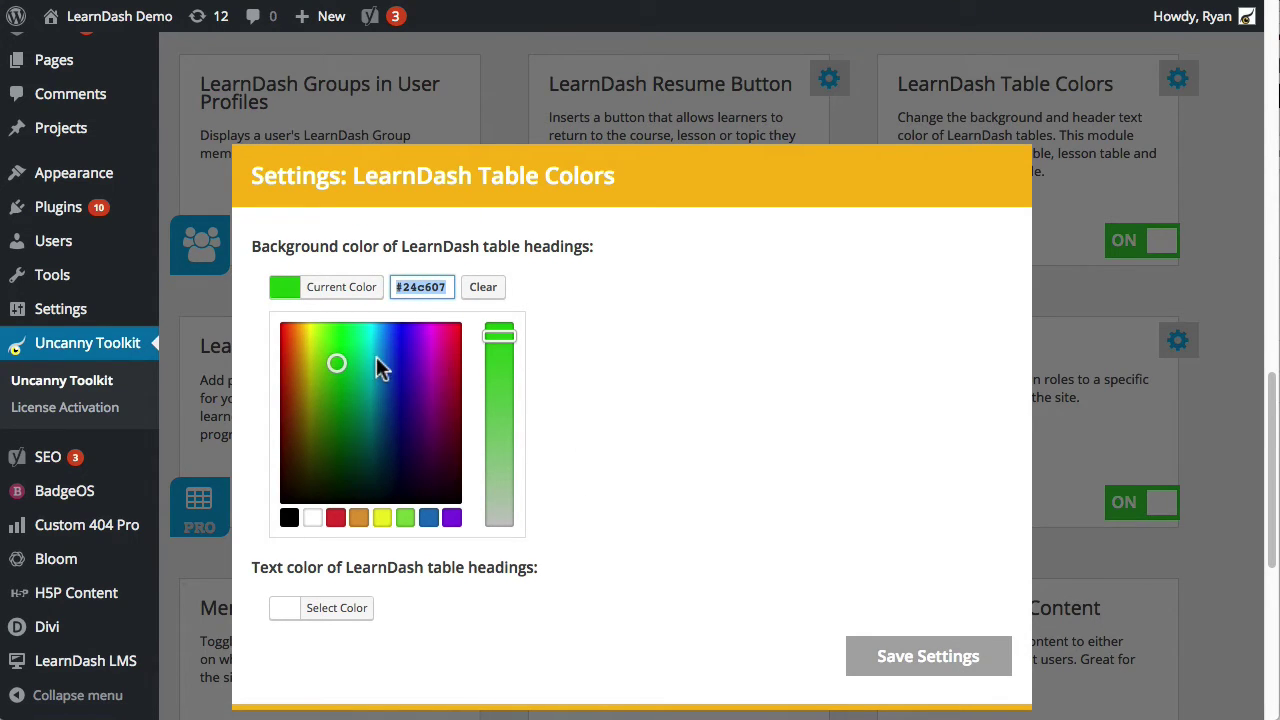
# Set the heading text colour to teal and save the table colour settings.
pyautogui.click(281, 614)
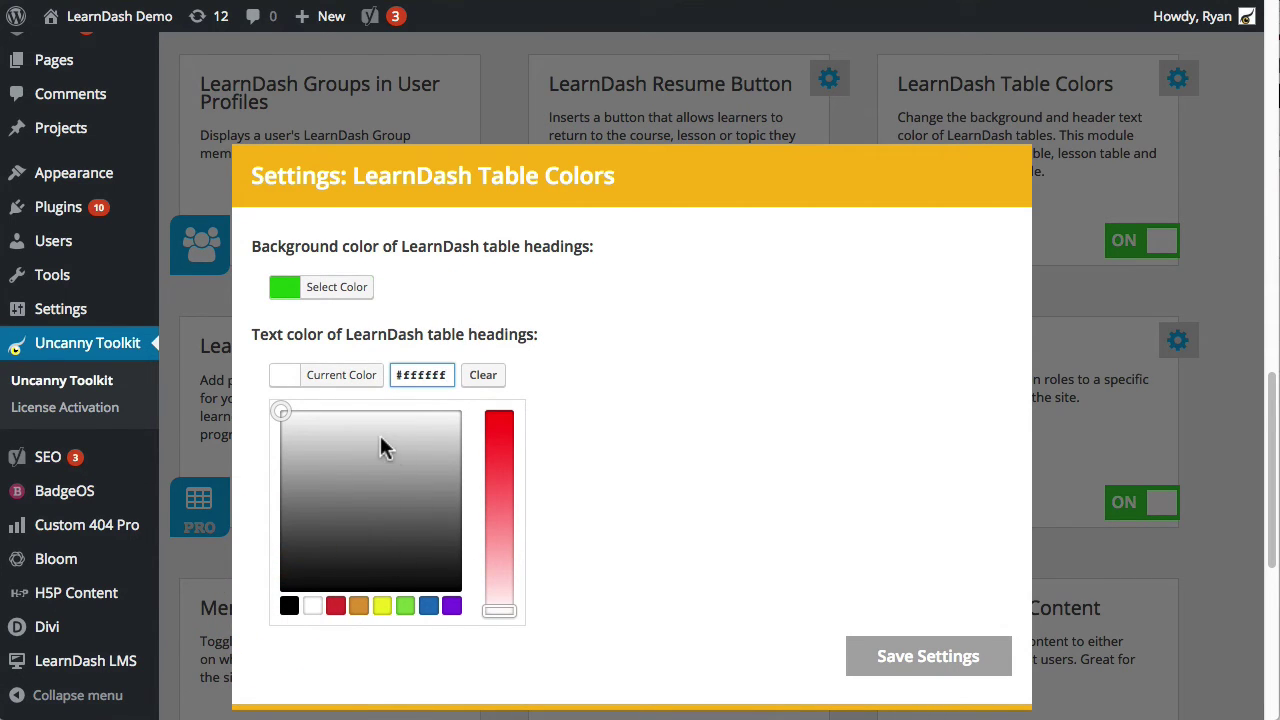
pyautogui.click(428, 606)
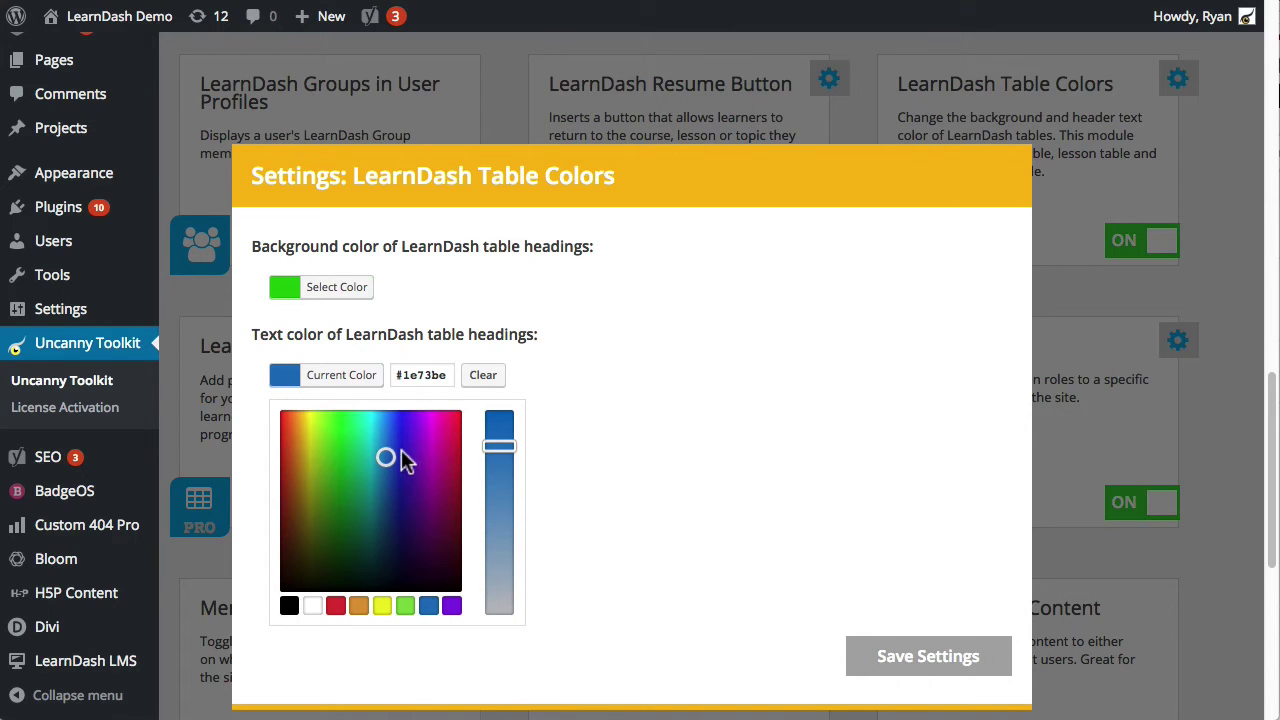
pyautogui.moveTo(388, 458)
pyautogui.mouseDown()
pyautogui.moveTo(374, 423)
pyautogui.moveTo(366, 434)
pyautogui.mouseUp()
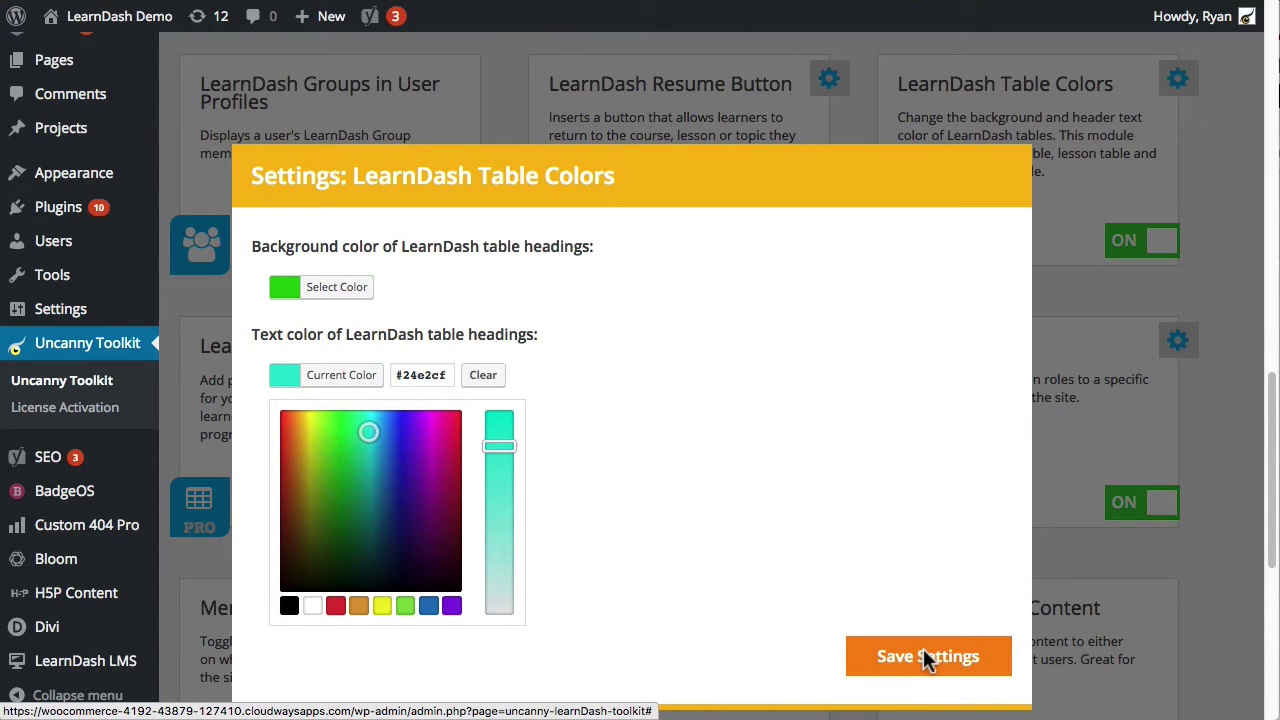
pyautogui.click(923, 652)
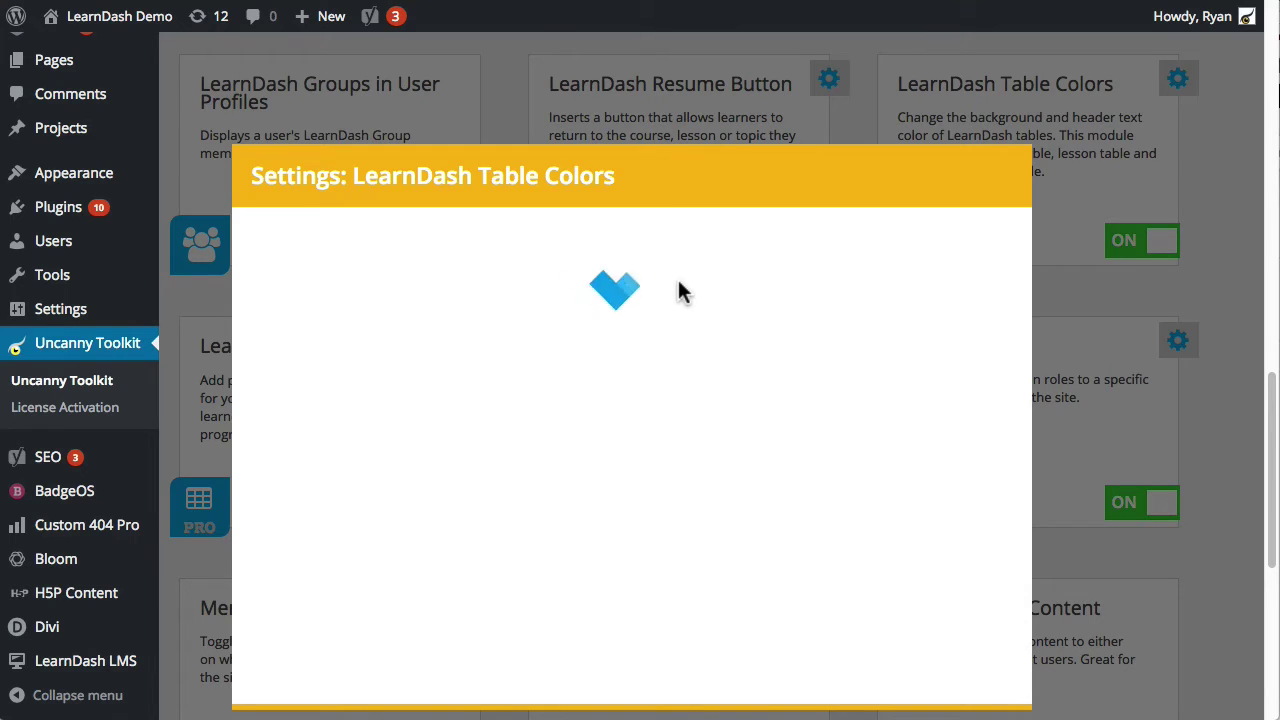
# Close the Table Colors settings and reload My Courses to check the green Registered Courses heading.
pyautogui.click(1119, 286)
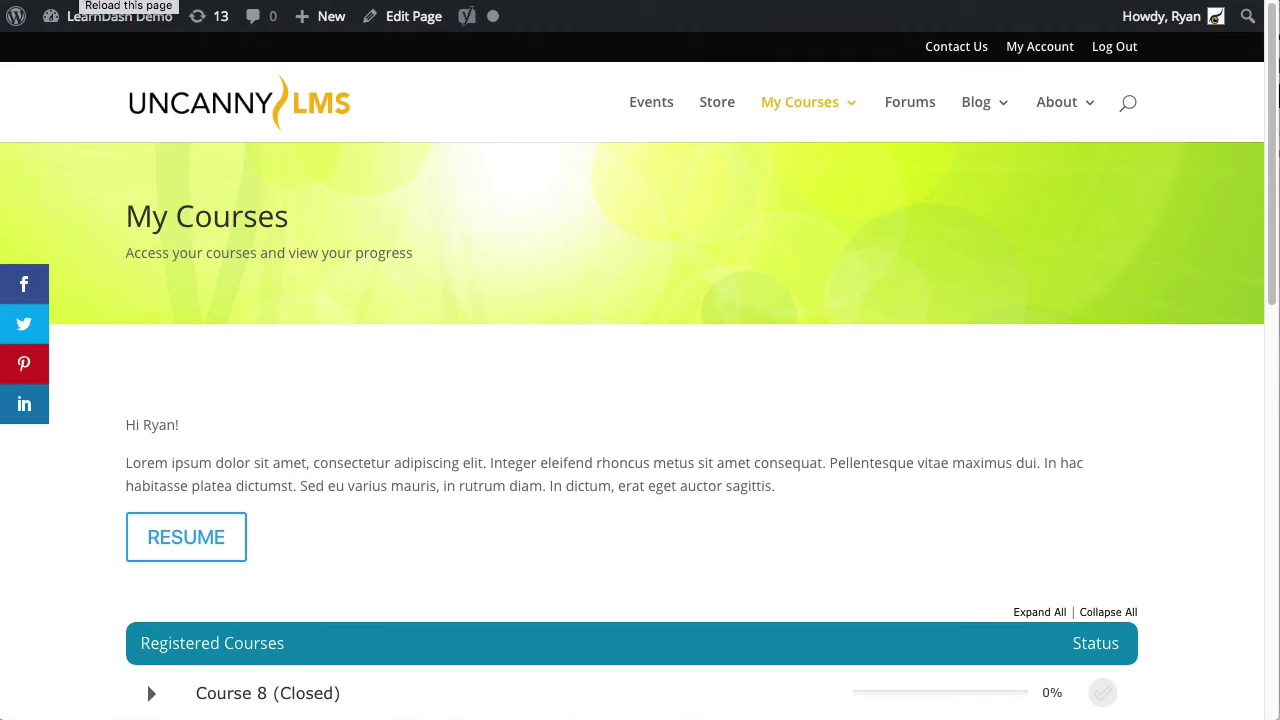
pyautogui.press('super+r')
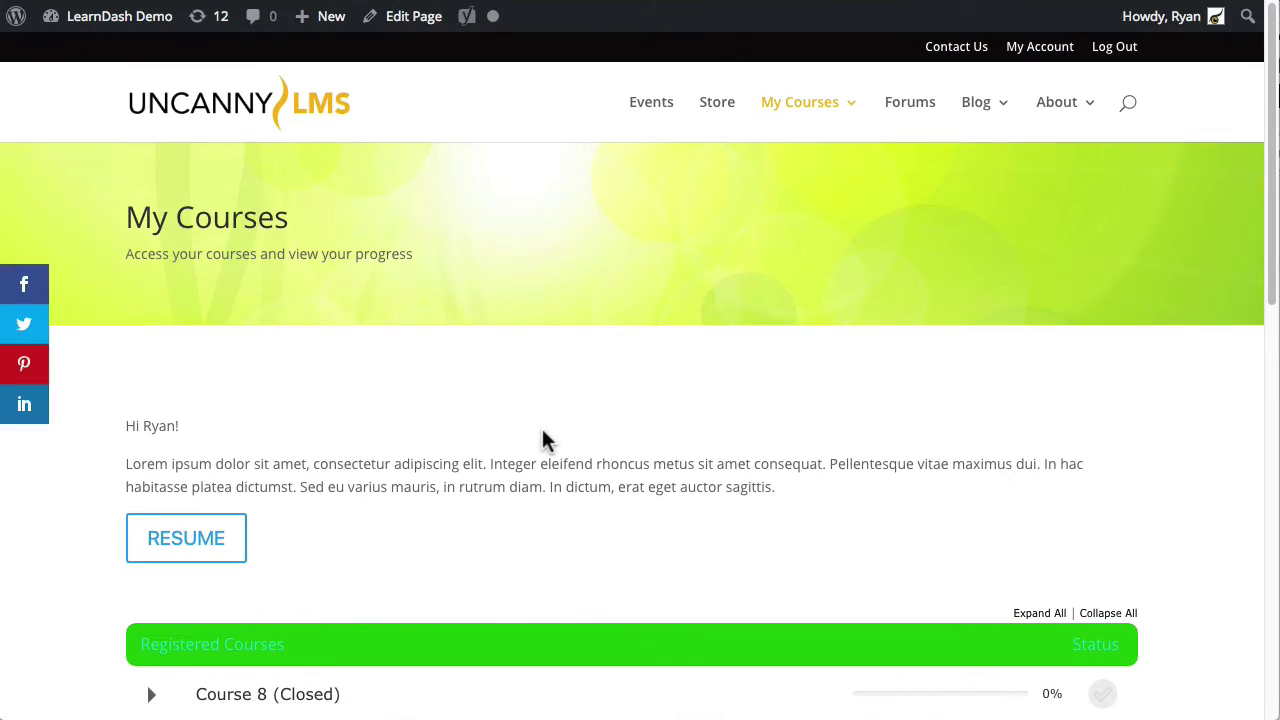
pyautogui.scroll(-3, 542, 440)
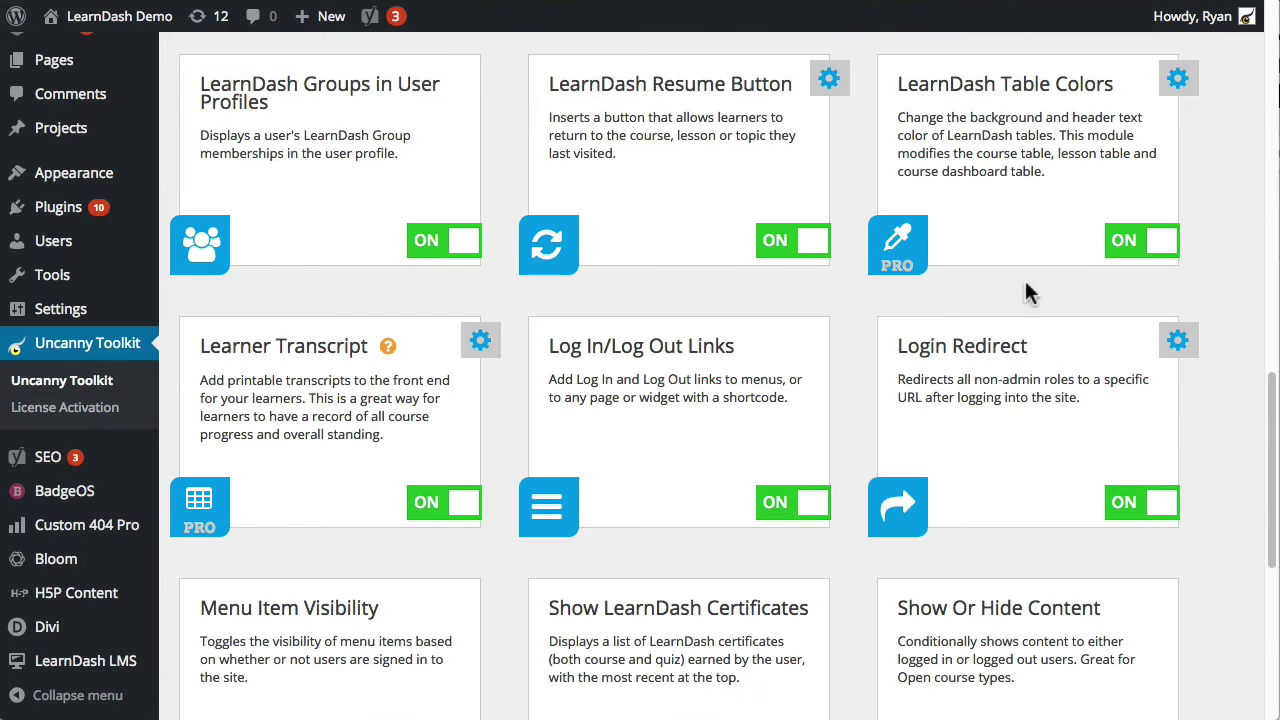
# Reopen the Table Colors settings, change the heading text colour to white #ffffff, and save.
pyautogui.click(1178, 80)
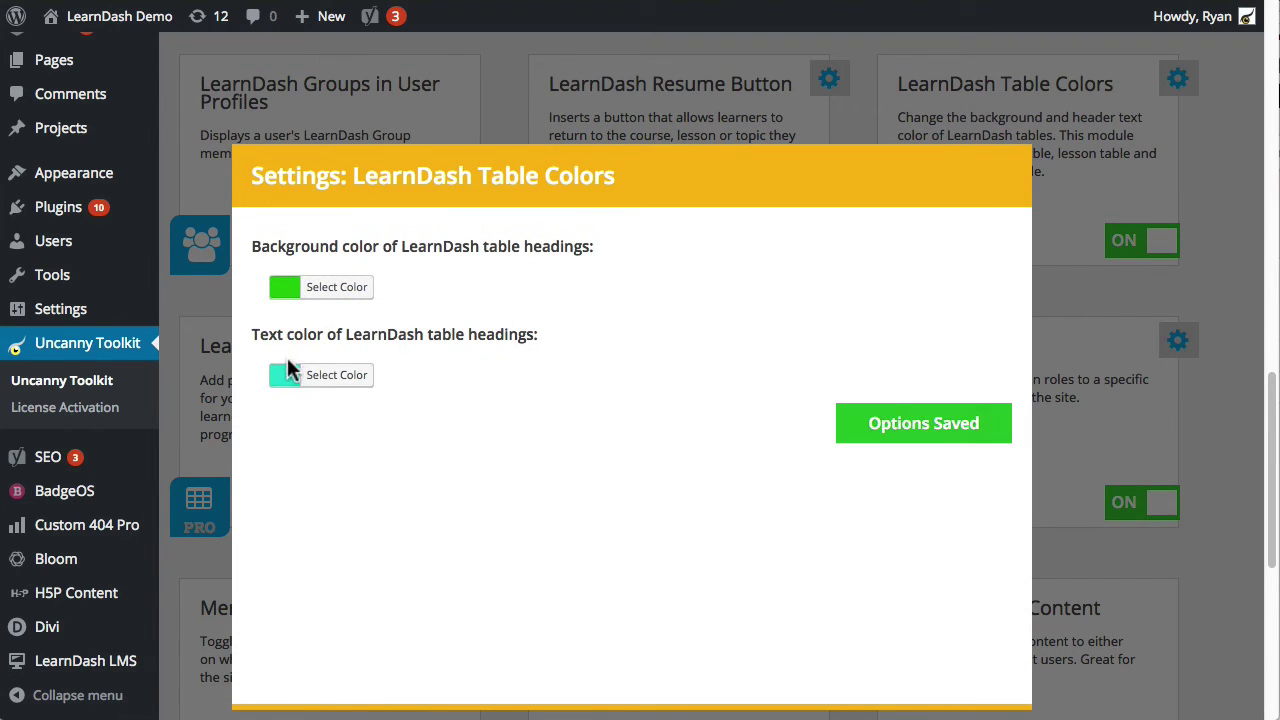
pyautogui.click(288, 373)
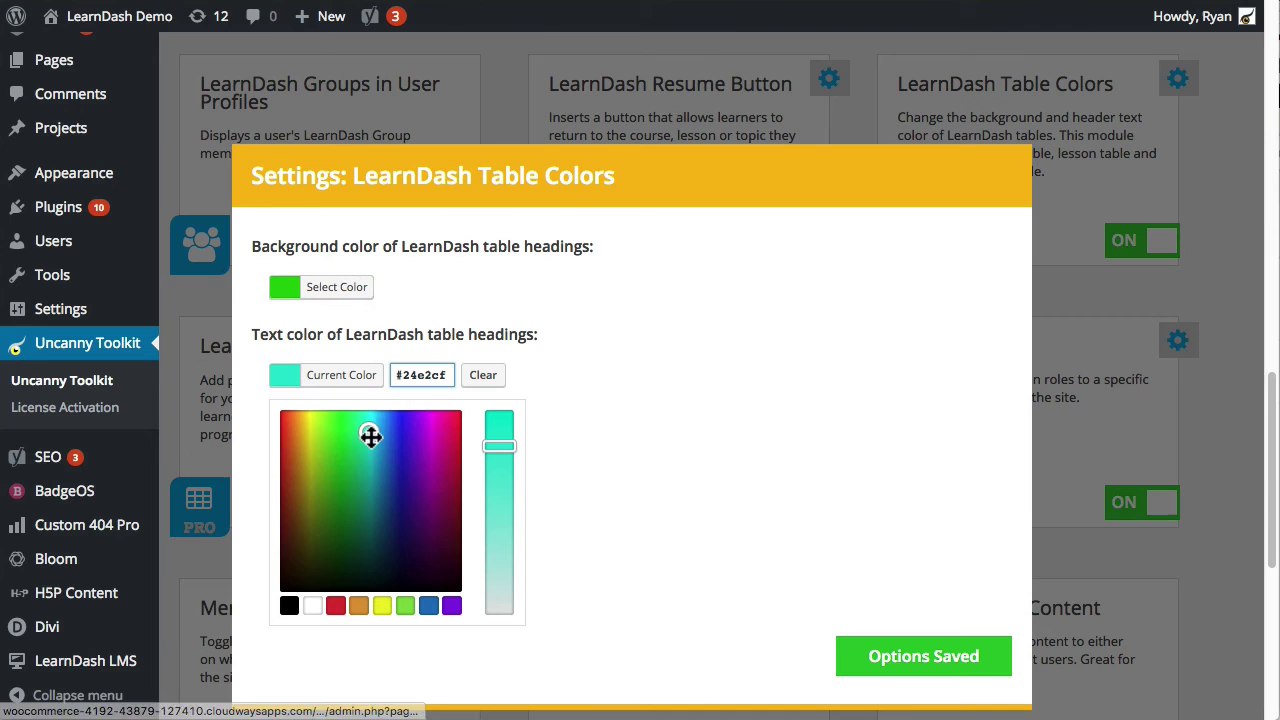
pyautogui.moveTo(500, 444); pyautogui.dragTo(515, 680)
pyautogui.click(515, 680)
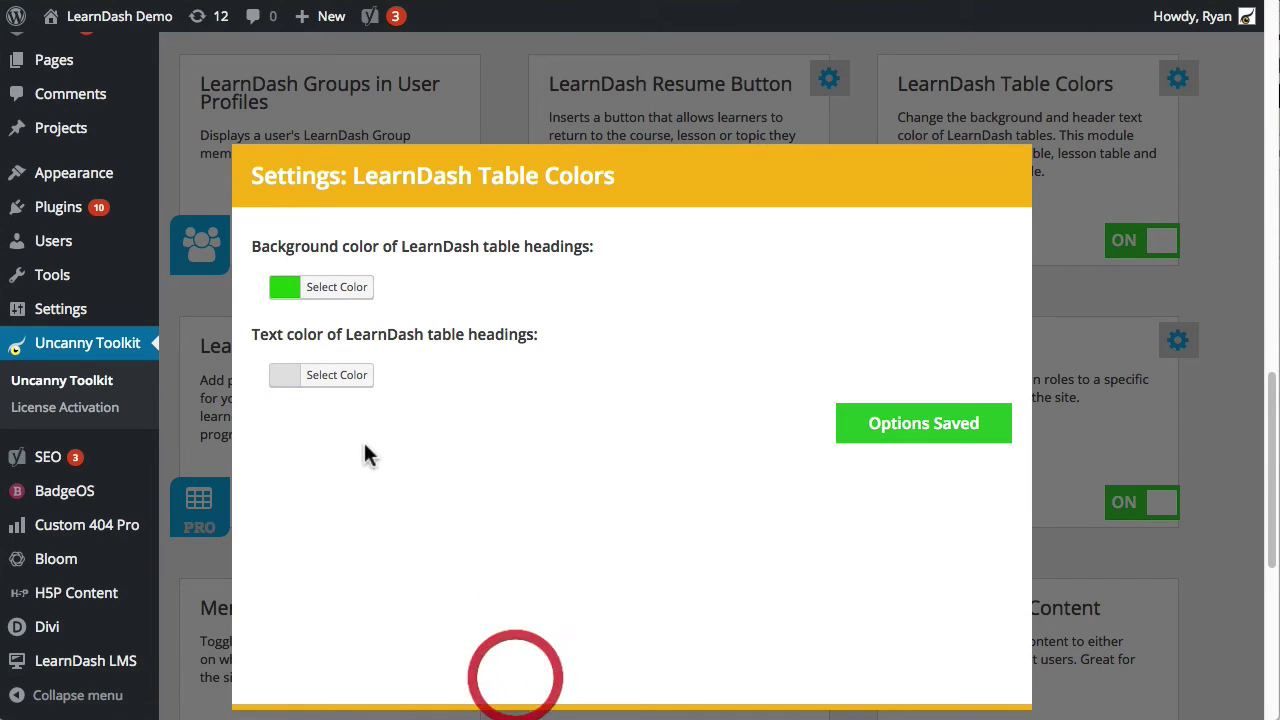
pyautogui.click(352, 380)
pyautogui.moveTo(368, 430); pyautogui.dragTo(361, 410)
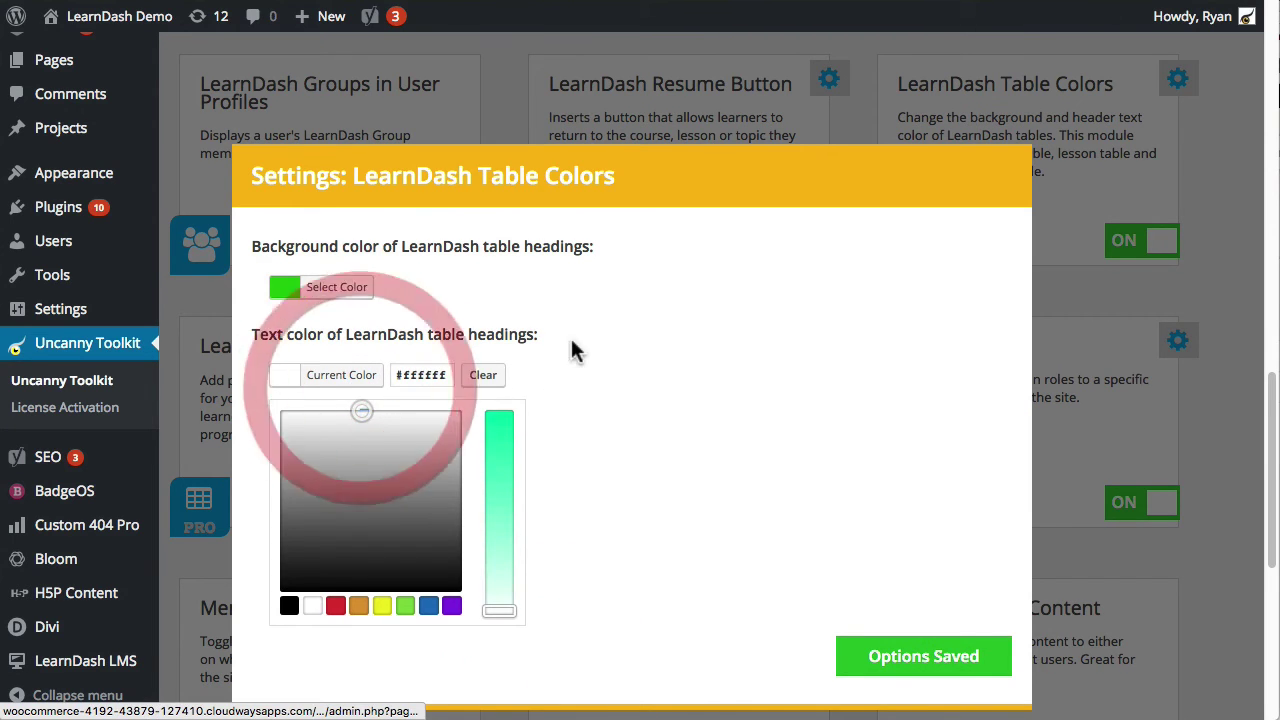
pyautogui.click(435, 370)
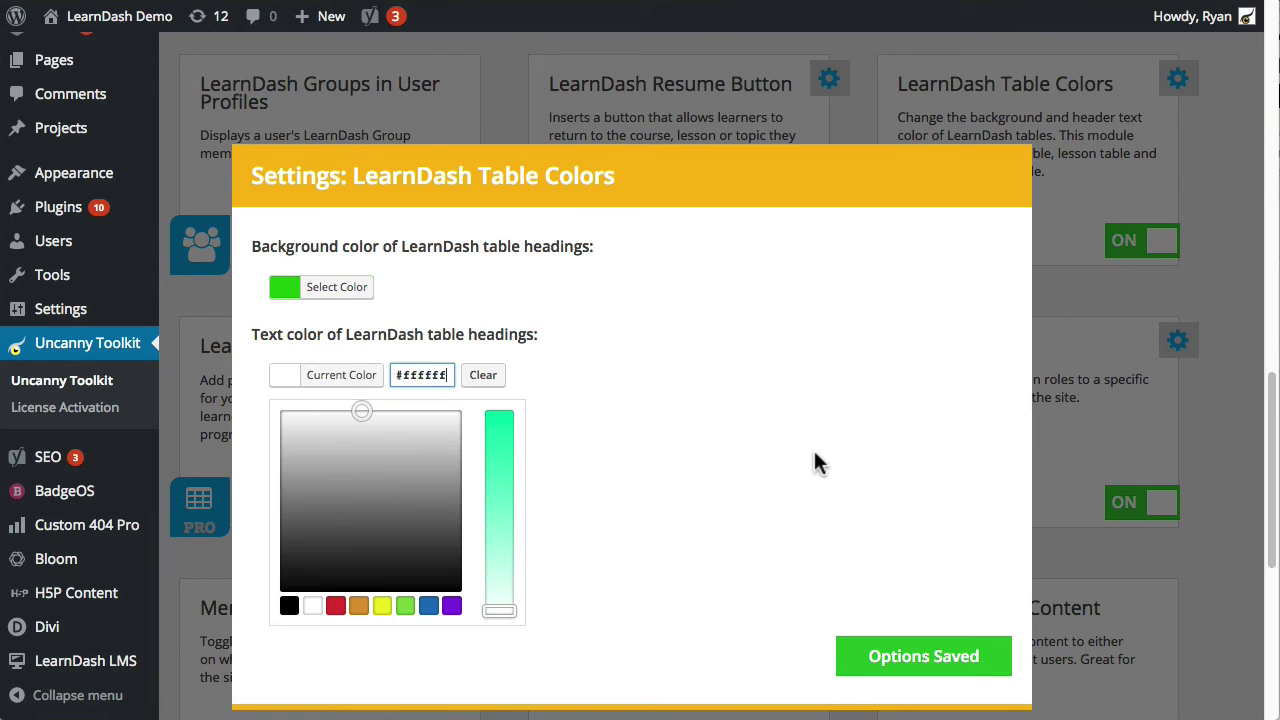
pyautogui.click(870, 656)
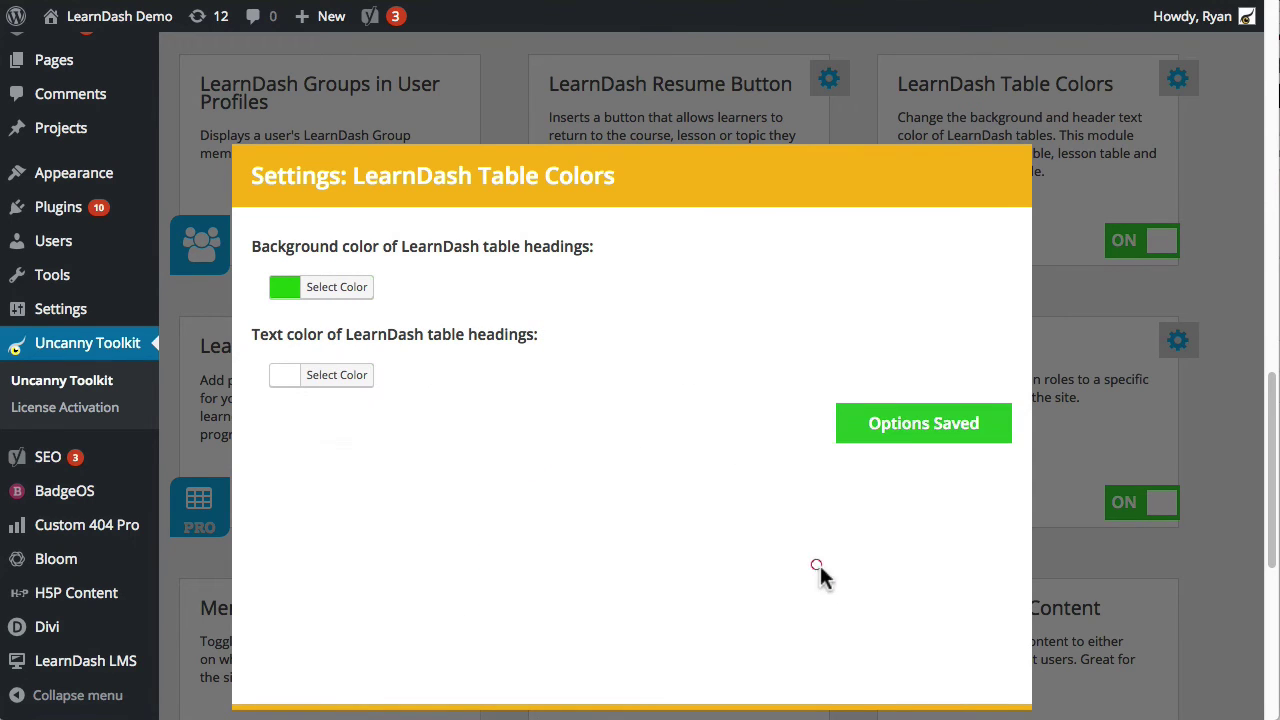
pyautogui.click(941, 410)
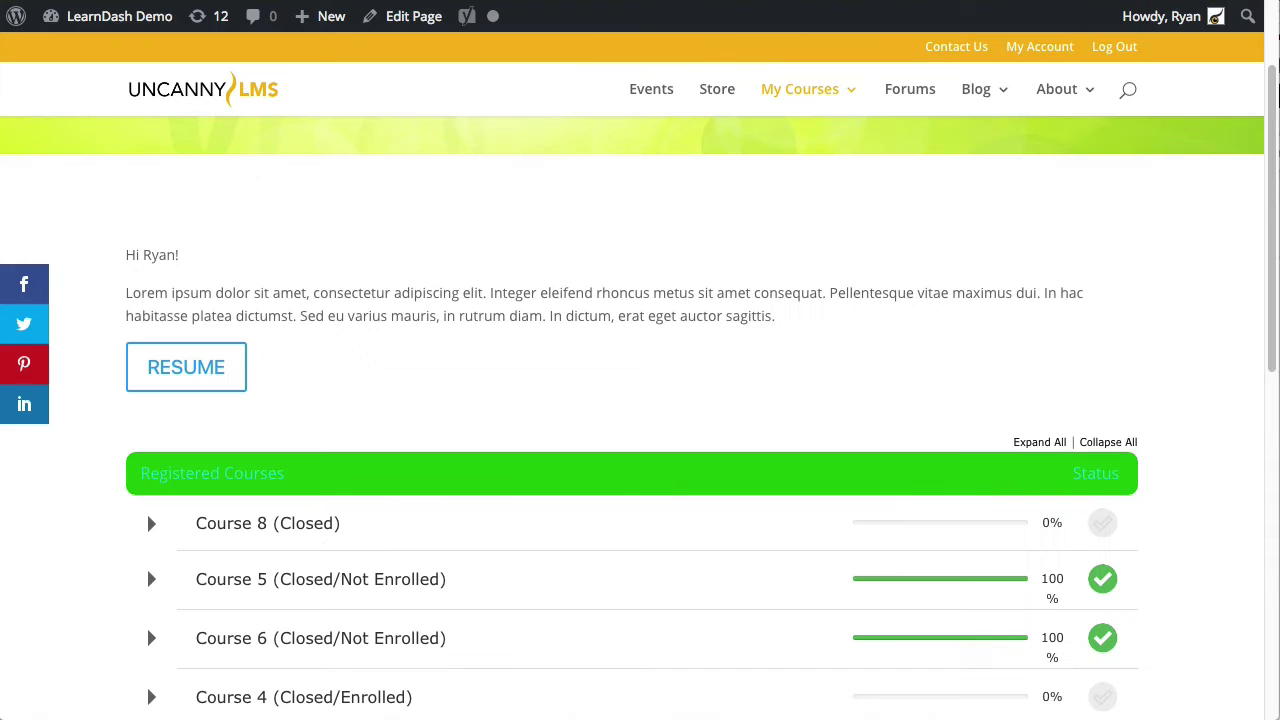
# Reload the front end, visit Course 1 (Closed), then return to the Registered Courses list.
pyautogui.click(105, 16)
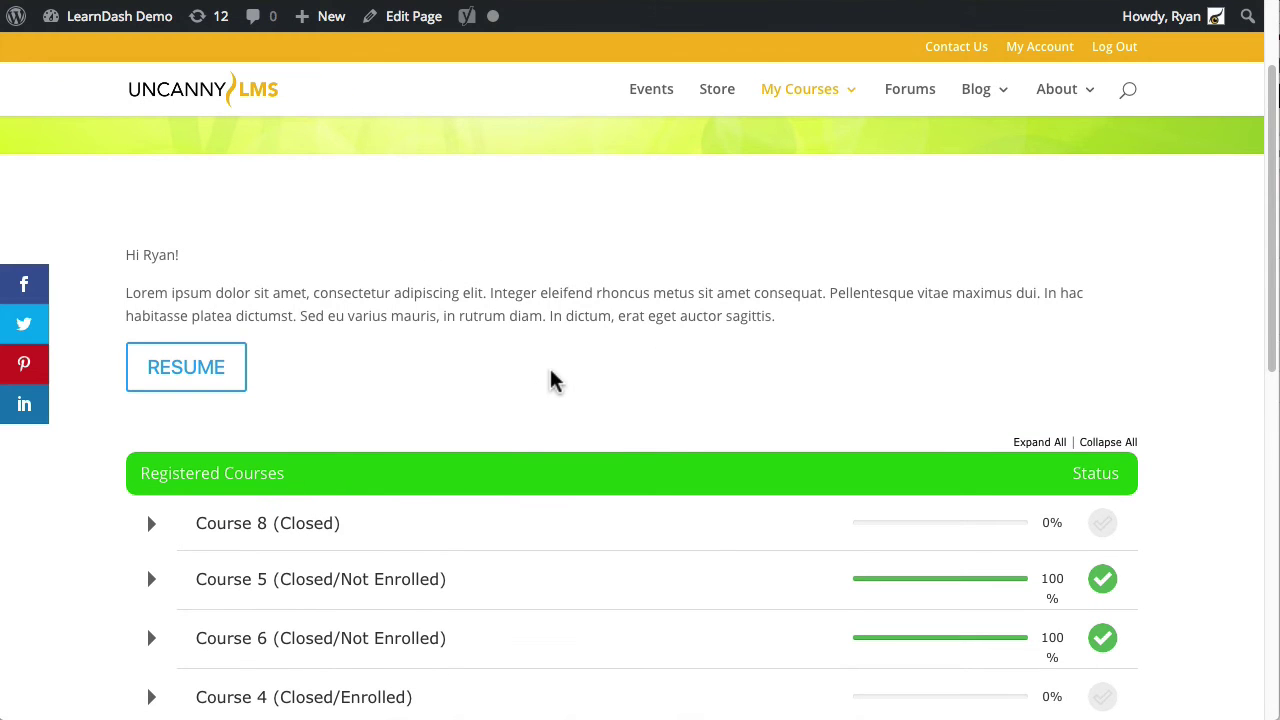
pyautogui.scroll(-2, 620, 355)
pyautogui.scroll(-5, 592, 308)
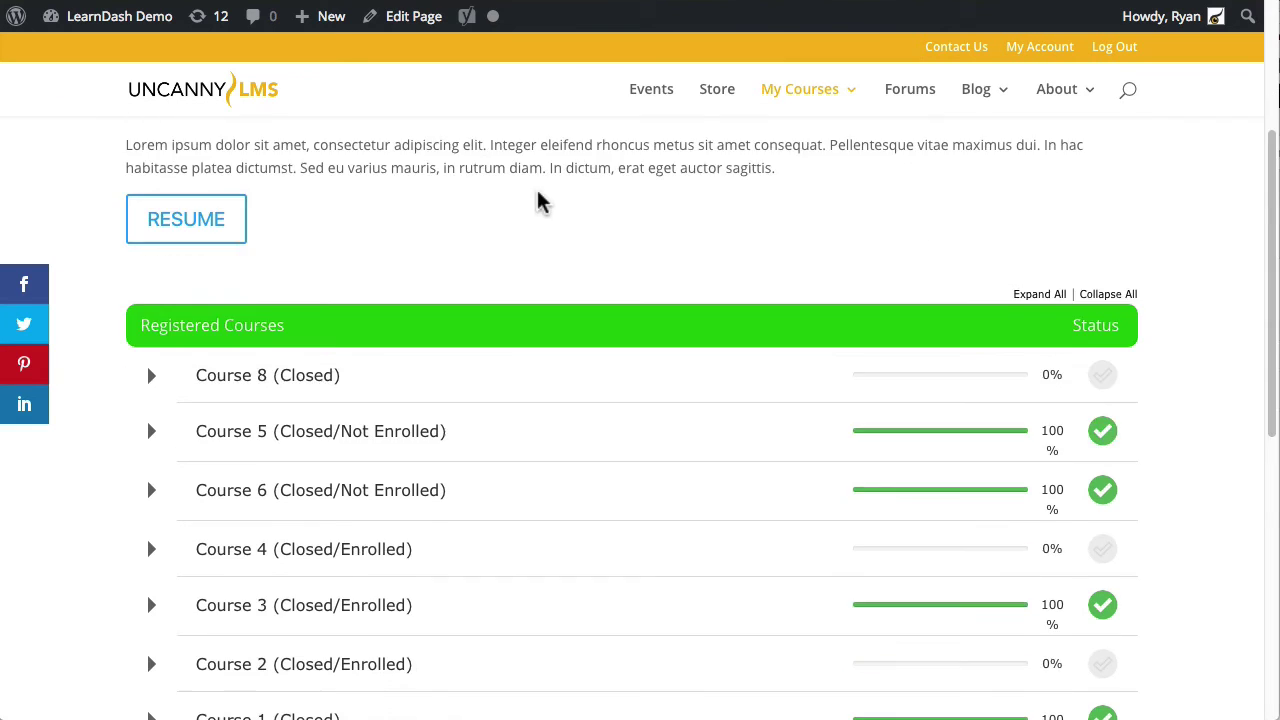
pyautogui.click(262, 537)
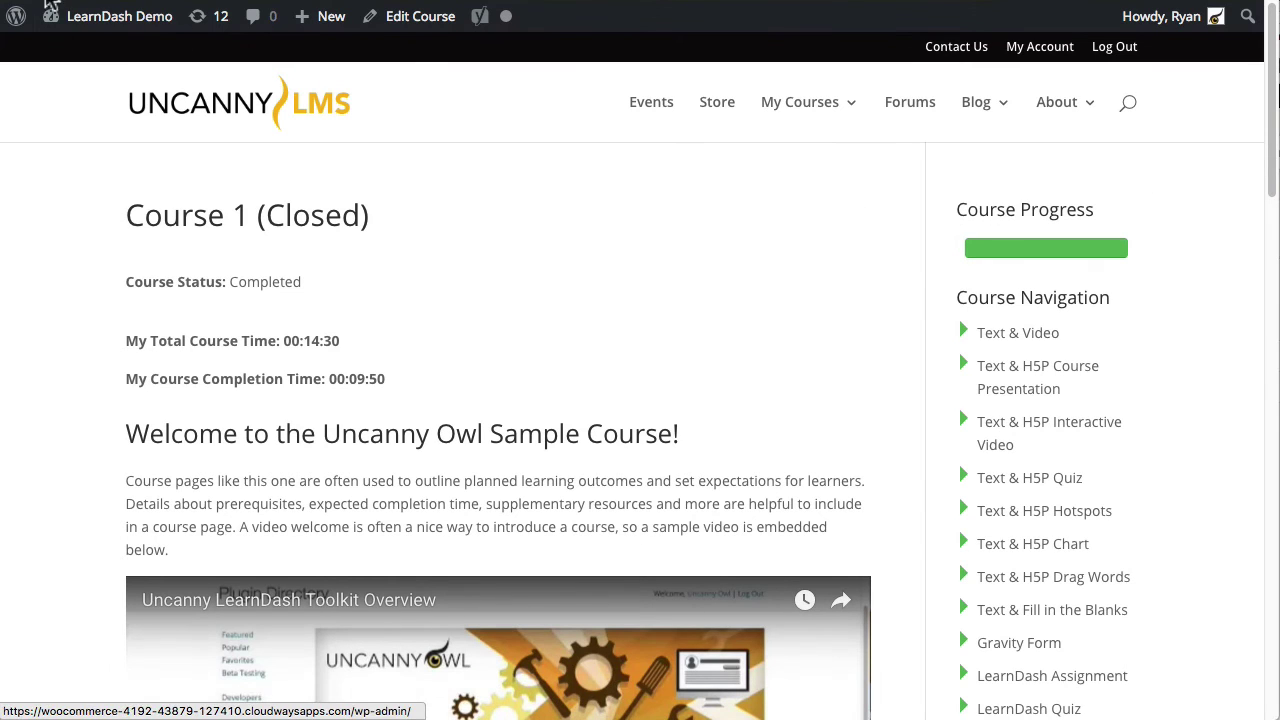
pyautogui.hotkey('alt', 'Left')
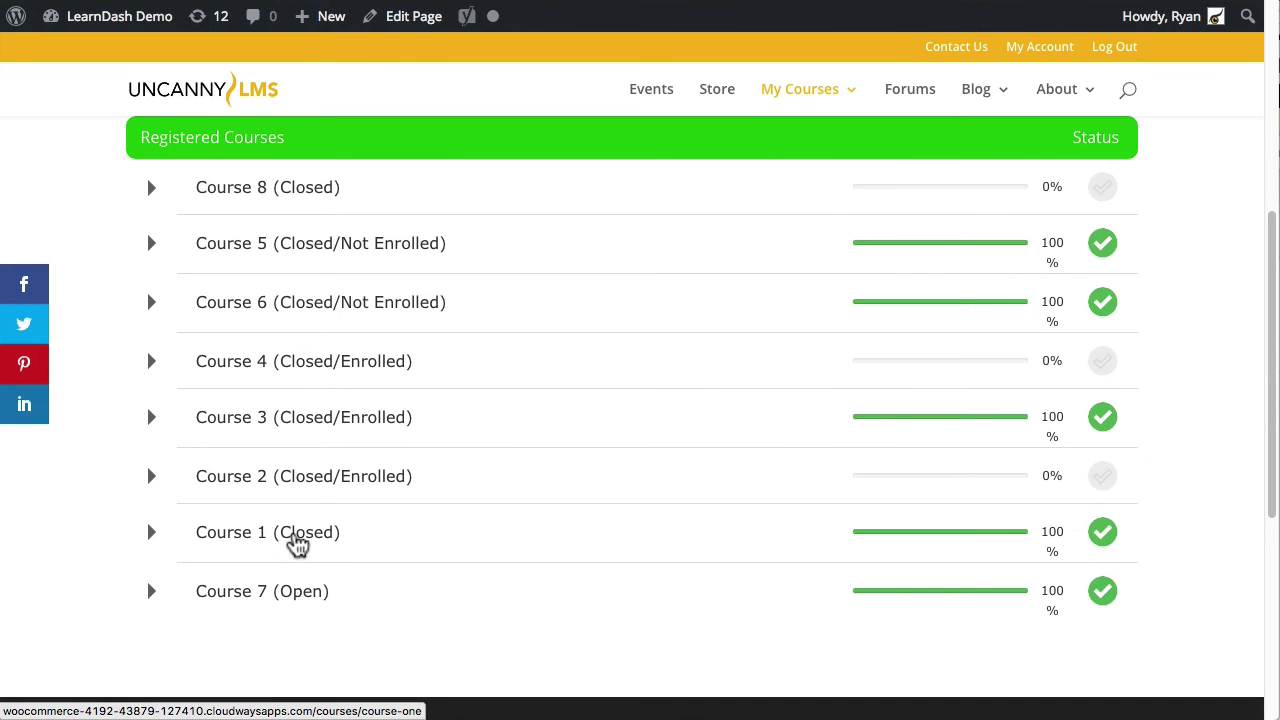
# Open Course 1 (Closed) and scroll to its Course Content lessons table with the green heading.
pyautogui.click(297, 542)
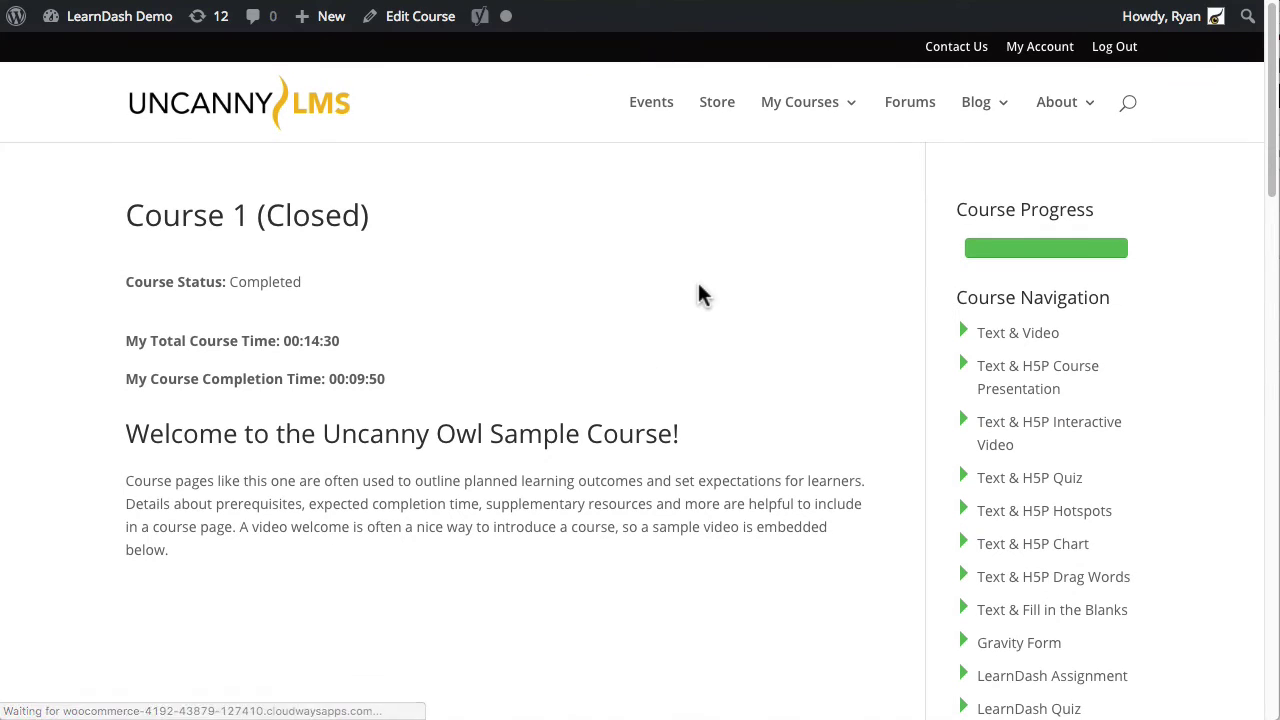
pyautogui.scroll(-5, 871, 465)
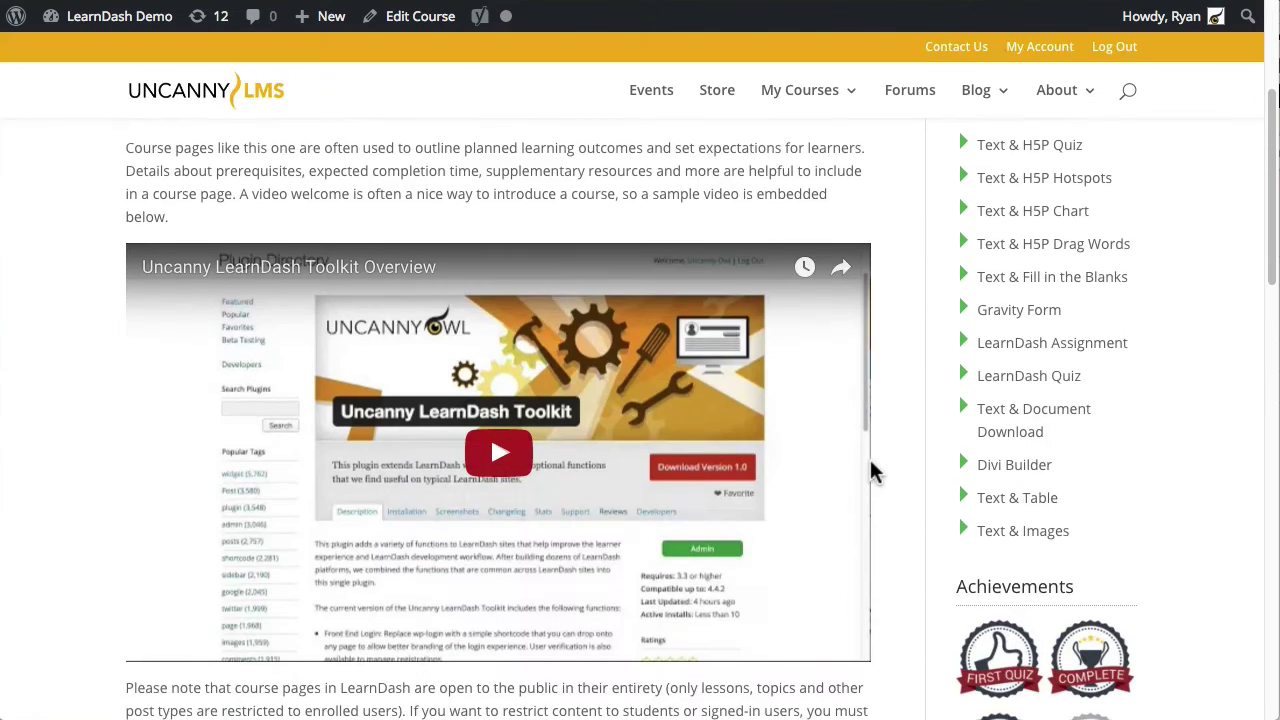
pyautogui.scroll(-4, 872, 466)
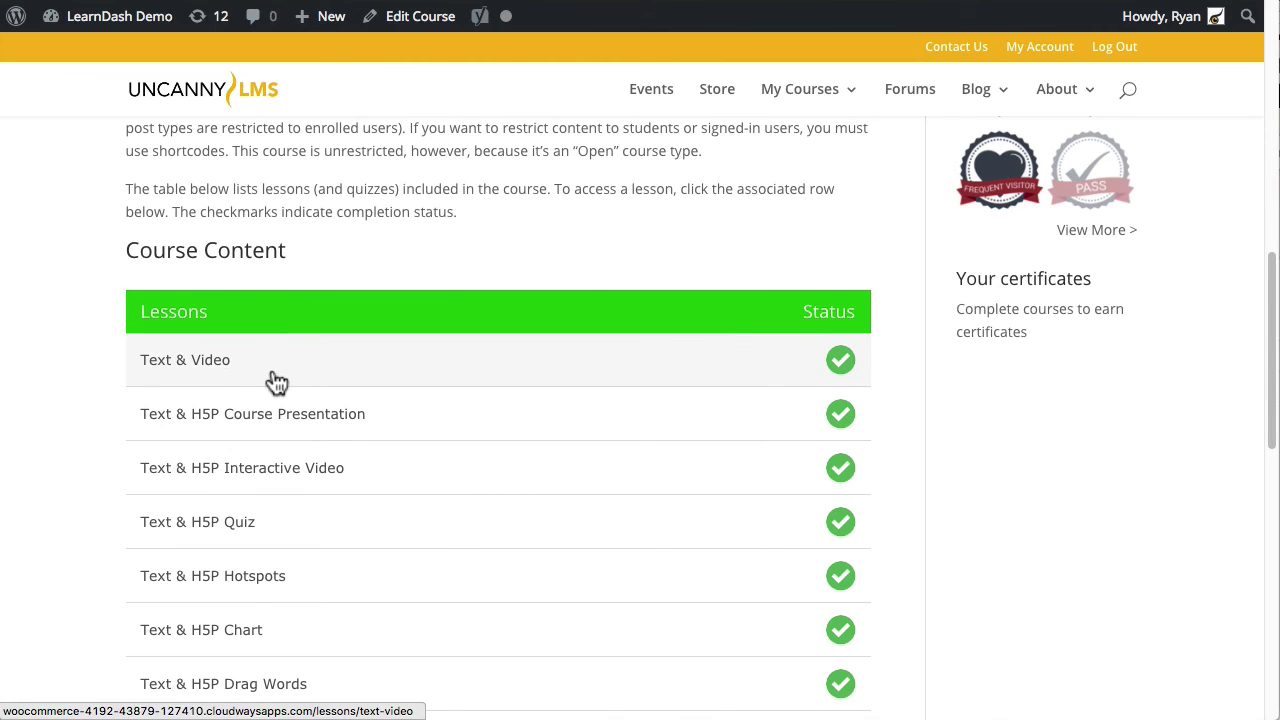
pyautogui.scroll(-5, 437, 543)
pyautogui.scroll(-2, 440, 541)
pyautogui.scroll(6, 440, 540)
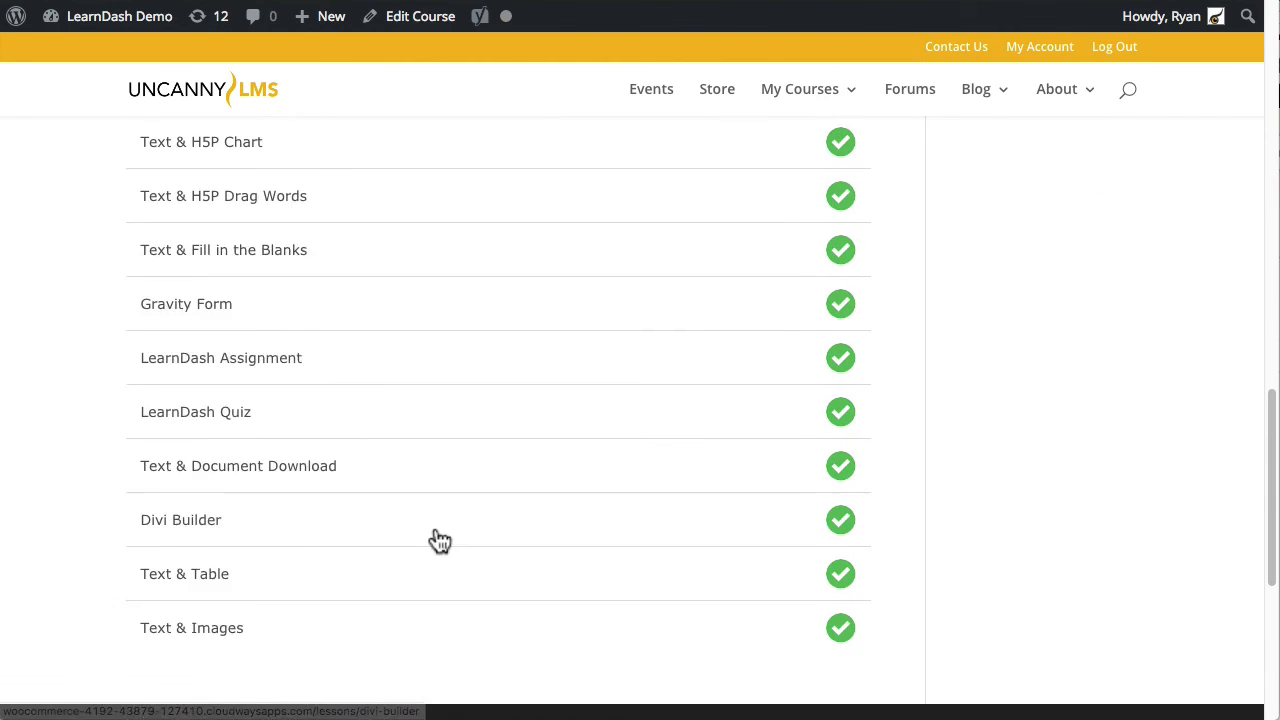